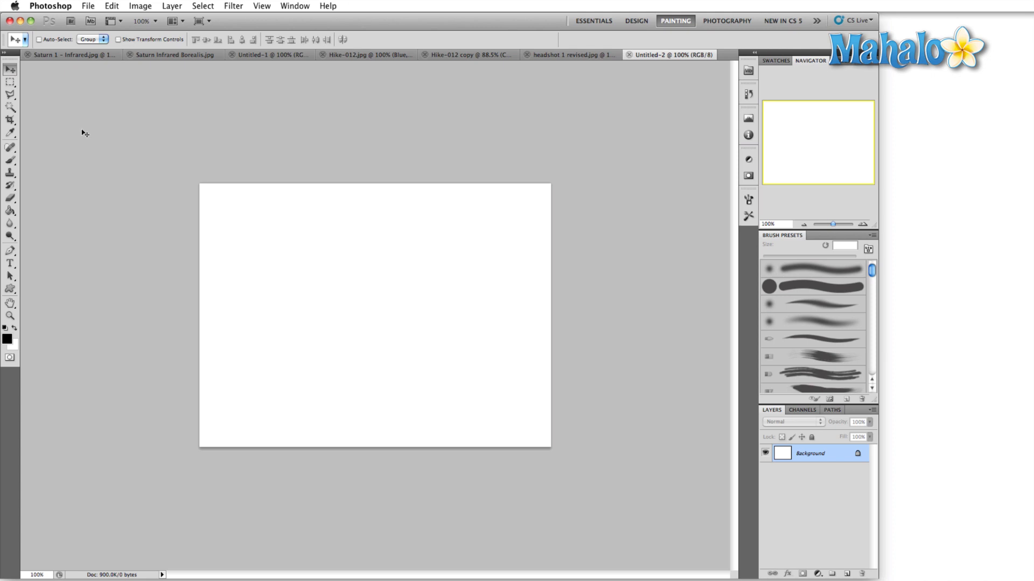
- Open Photoshop > Preferences > General, cancel it, then browse and dismiss the Edit menu
left_click(47, 7)
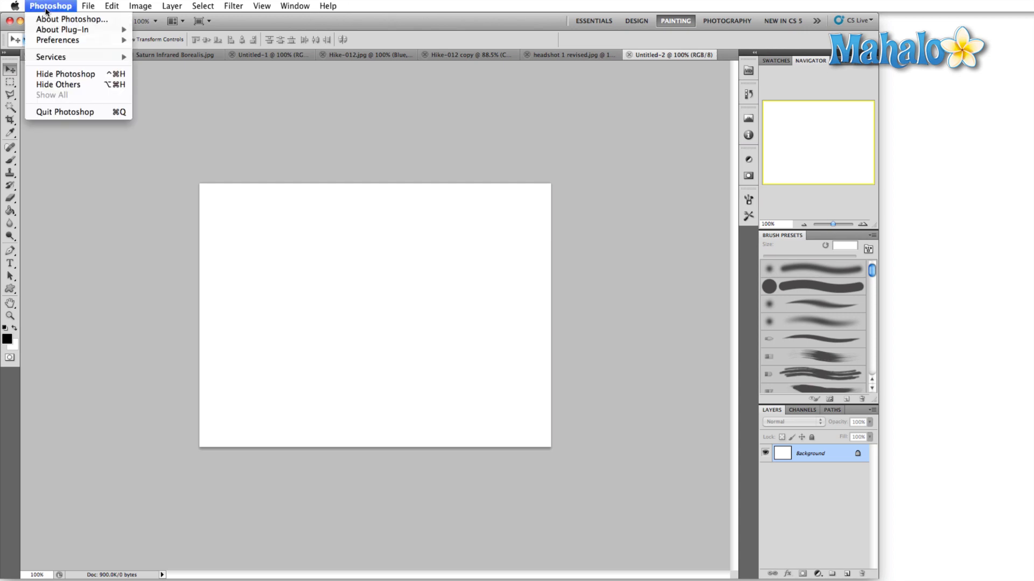
mouse_move(62, 42)
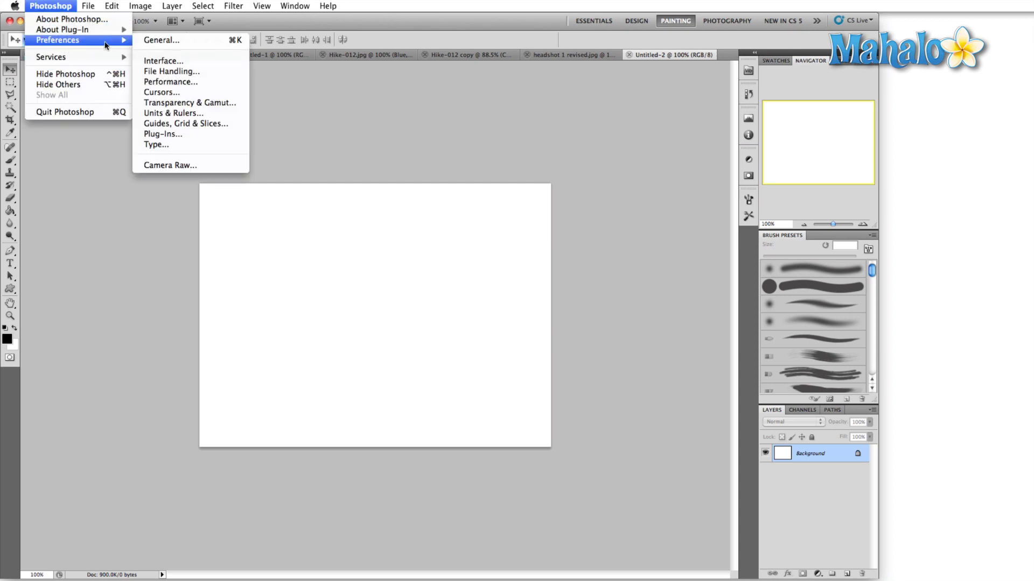
left_click(154, 42)
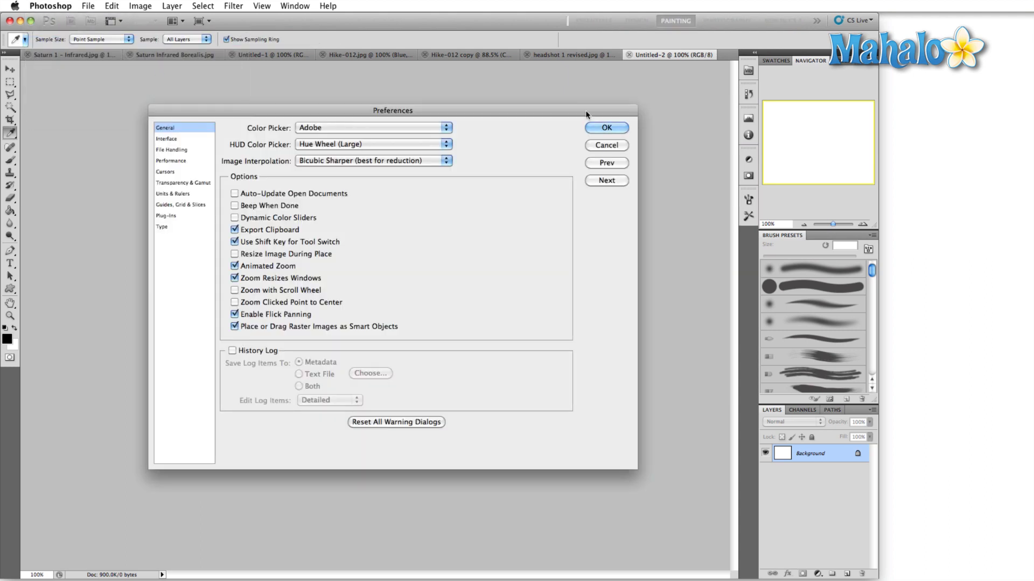
left_click(597, 146)
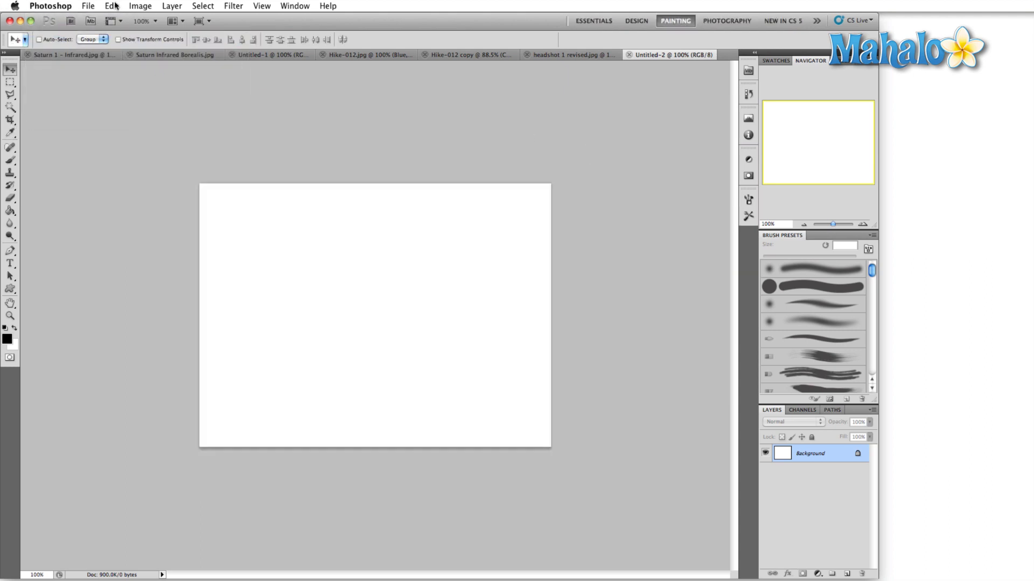
left_click(113, 6)
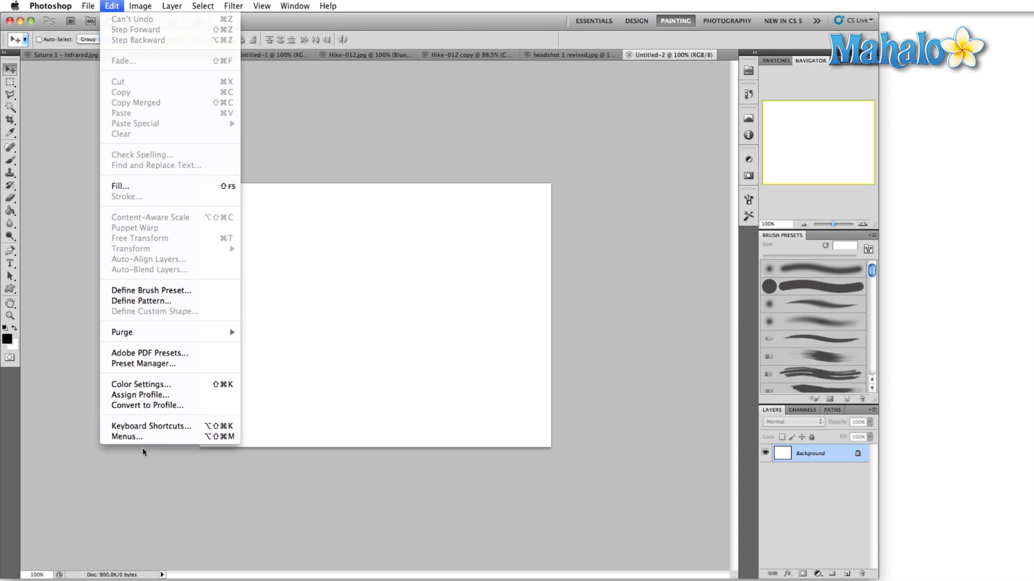
left_click(83, 254)
- Reopen Preferences with Cmd+K and leave Export Clipboard unchecked
key("i")
key("super+k")
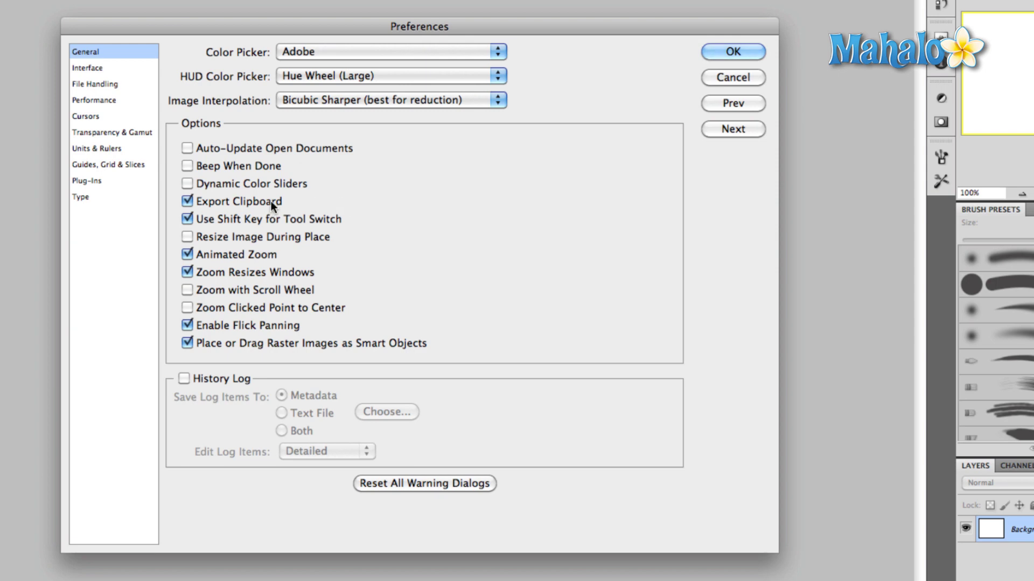
mouse_move(270, 202)
left_click(271, 202)
left_click(256, 202)
left_click(230, 201)
- On the File Handling page, enable Save As to Original Folder and open the PSD compatibility list
left_click(108, 84)
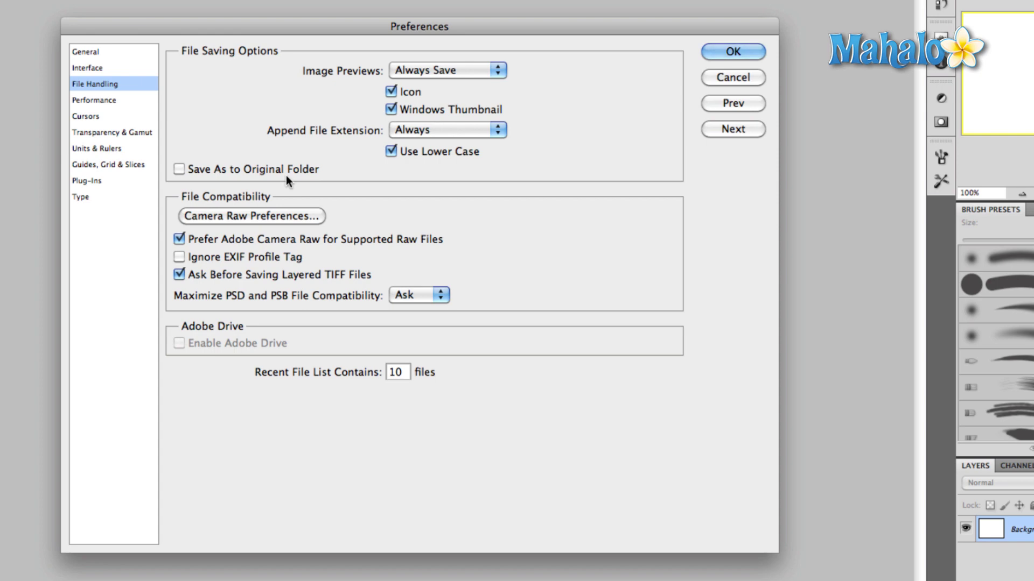
left_click(286, 175)
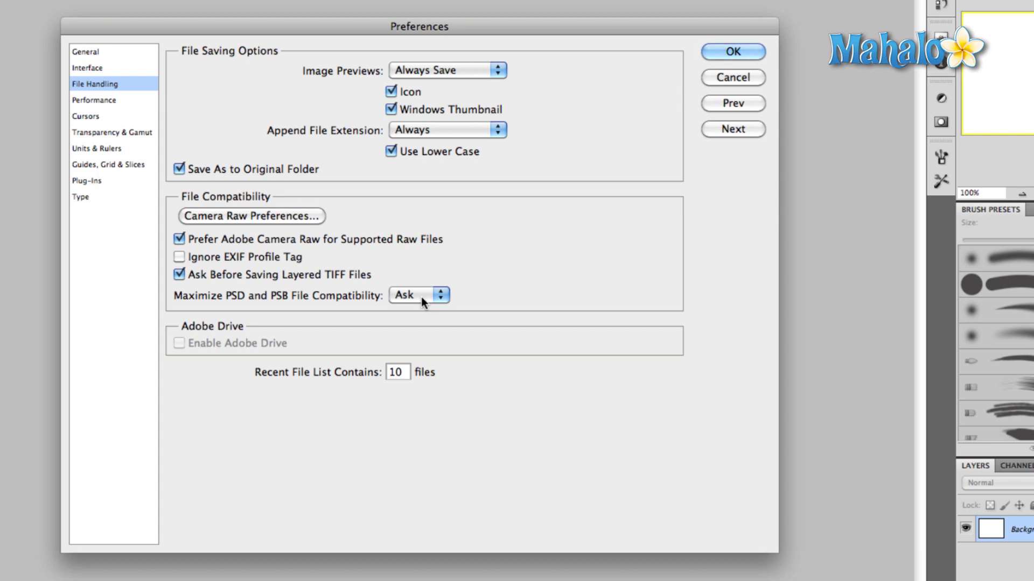
left_click(421, 296)
- Keep Maximize PSD Compatibility on Ask after briefly trying Never
left_click(416, 290)
left_click(434, 296)
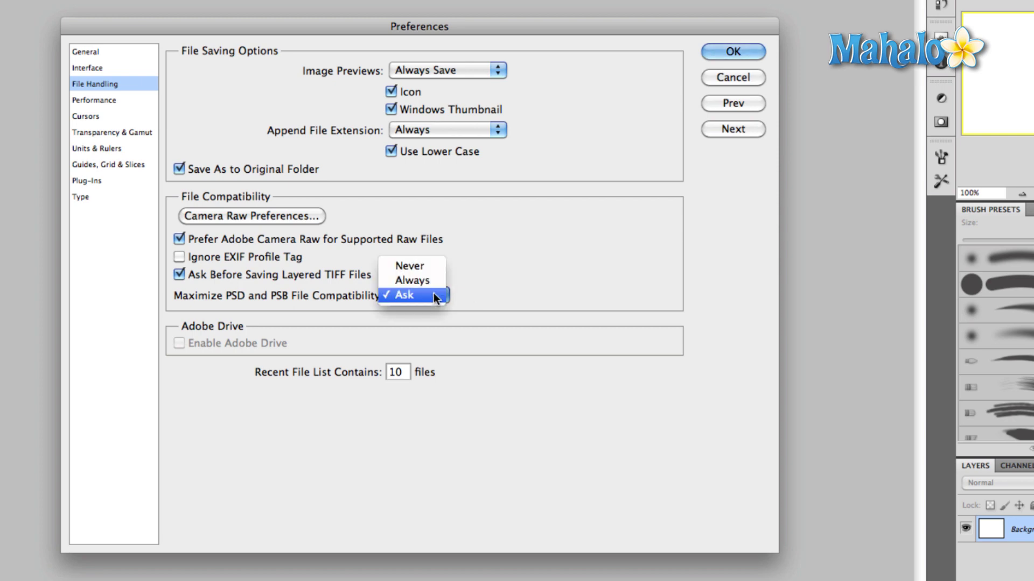
left_click(421, 265)
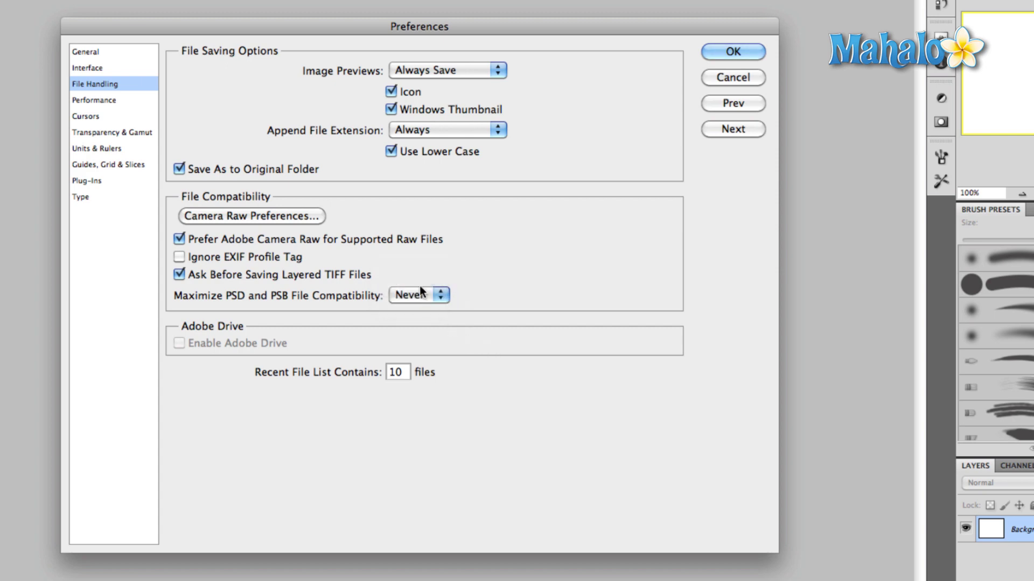
left_click(425, 293)
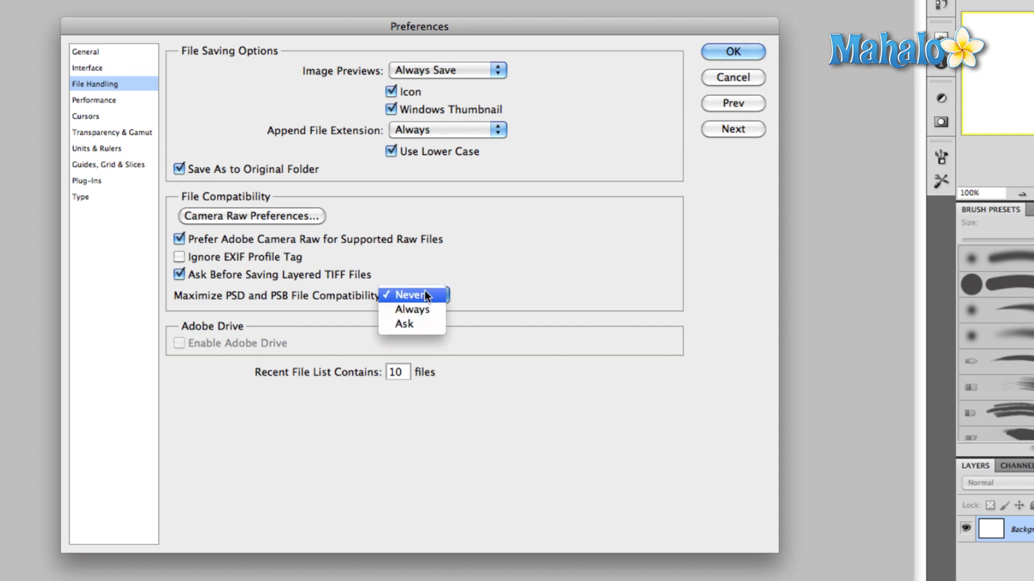
left_click(410, 324)
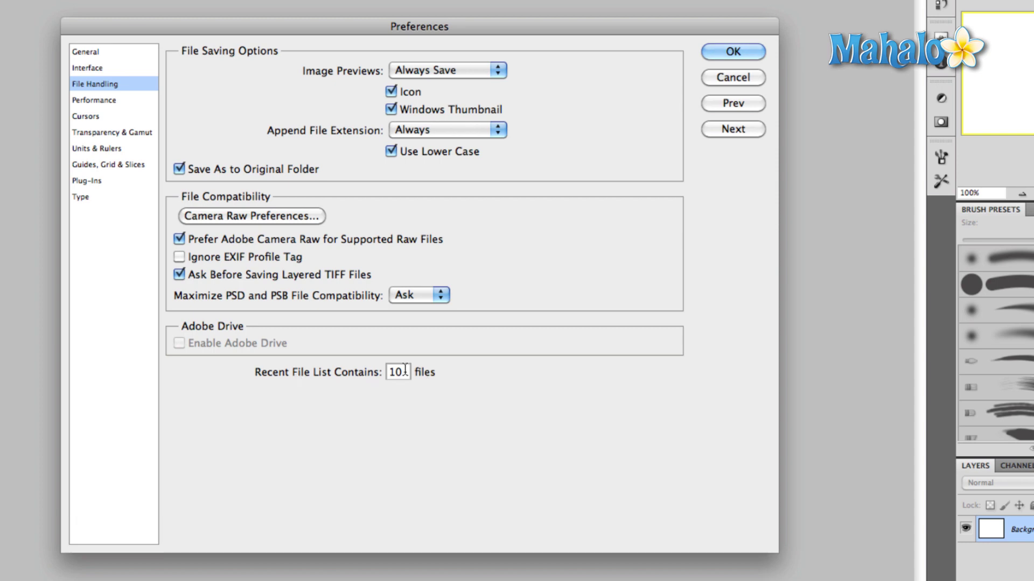
- Change Recent File List Contains from 10 to 20 and click OK
left_click_drag(408, 372, 275, 376)
type("20")
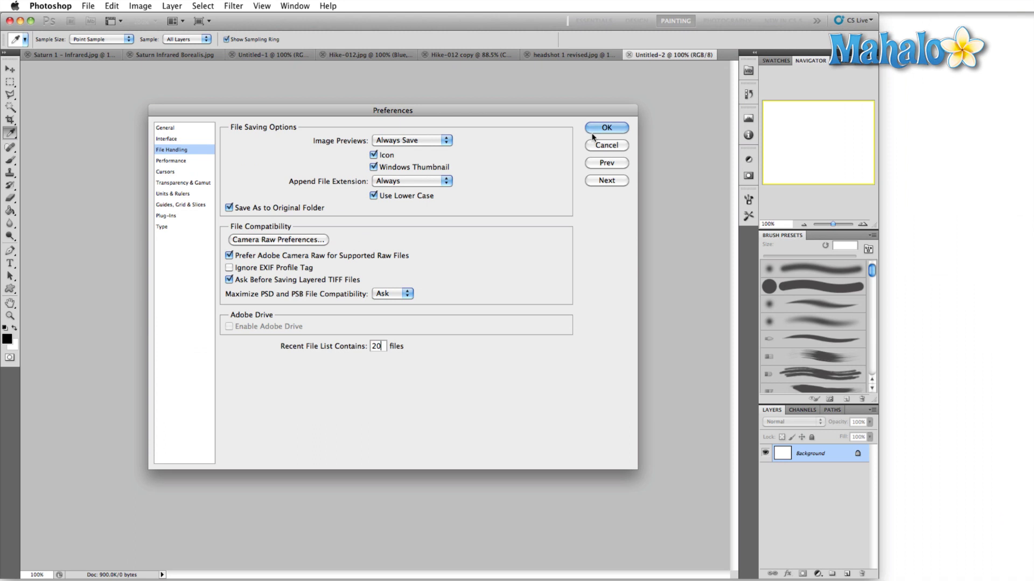
left_click(598, 128)
- Check that File > Open Recent now lists 20 files, then close the menu
key("v")
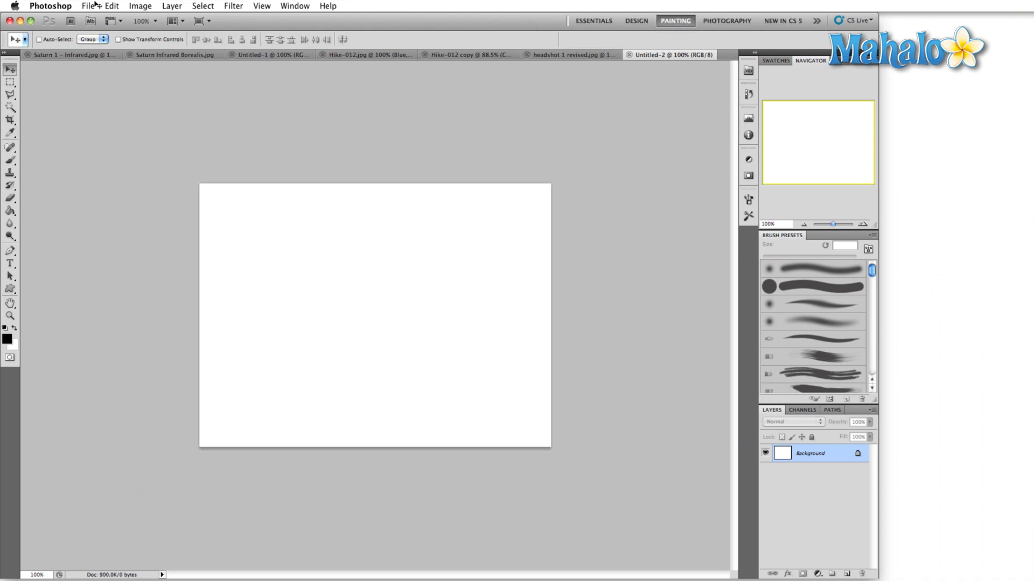
left_click(91, 6)
mouse_move(140, 72)
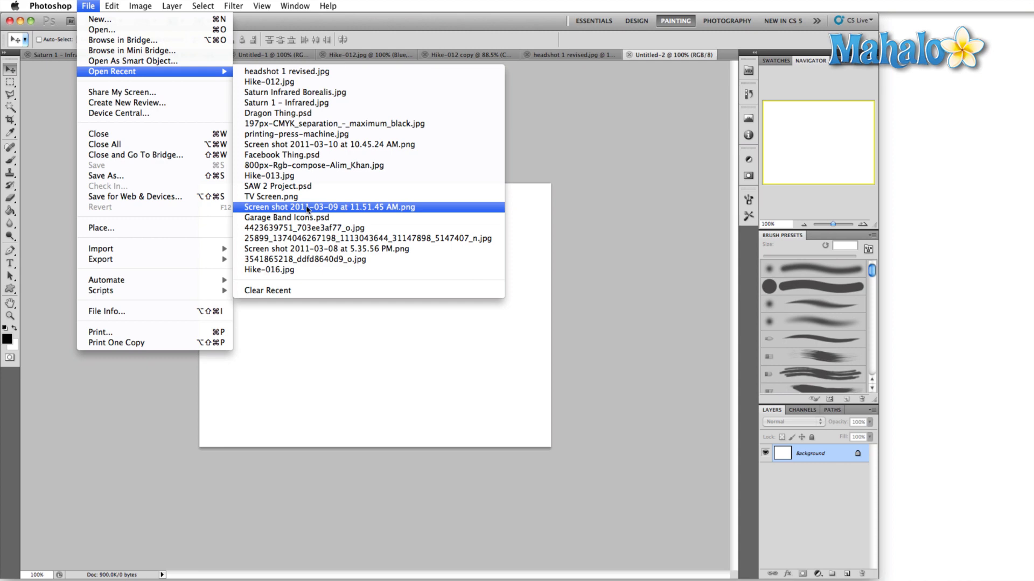
left_click(532, 144)
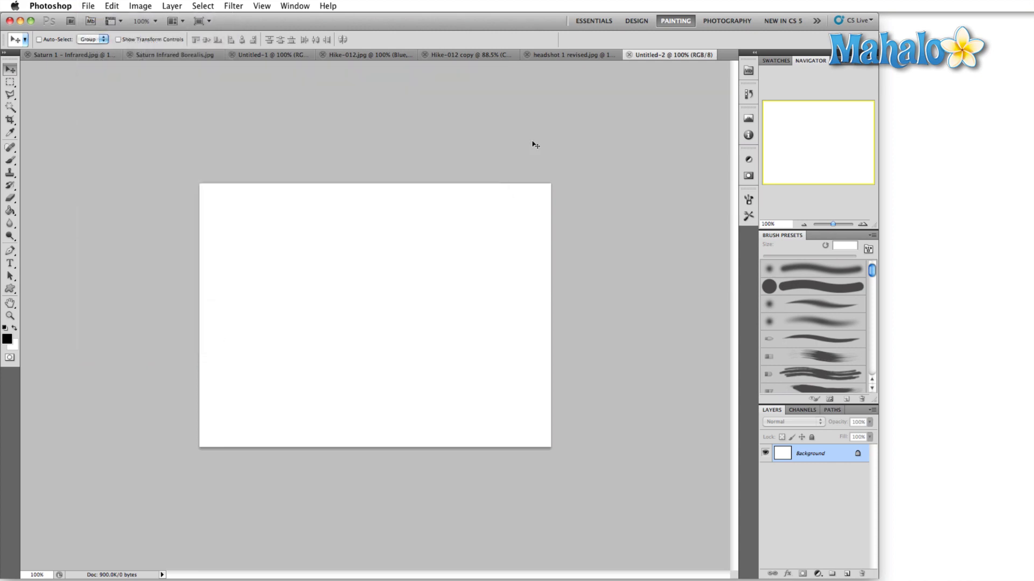
- Reopen Preferences with Cmd+K and move through File Handling to the Performance page
key("super+k")
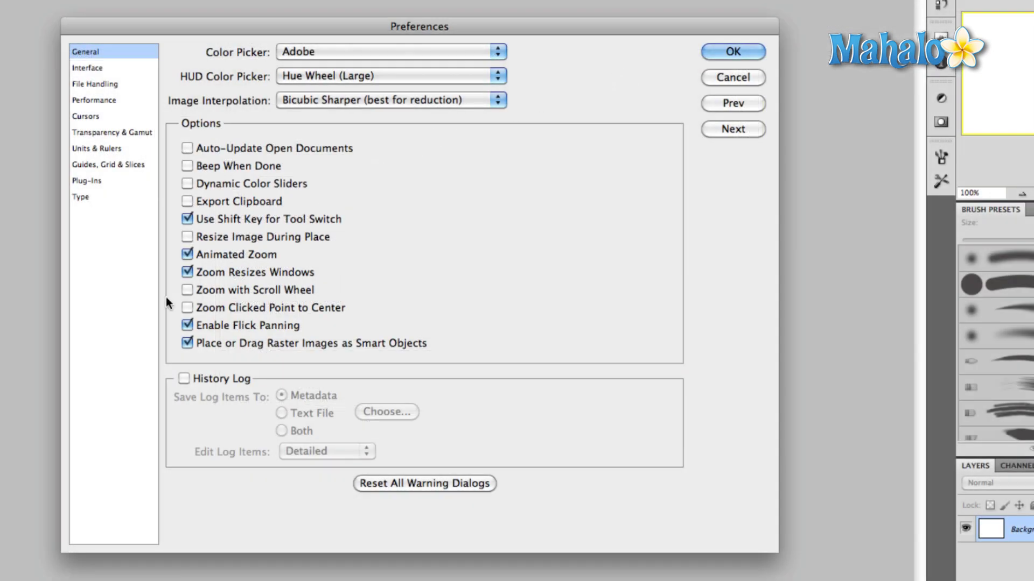
left_click(113, 84)
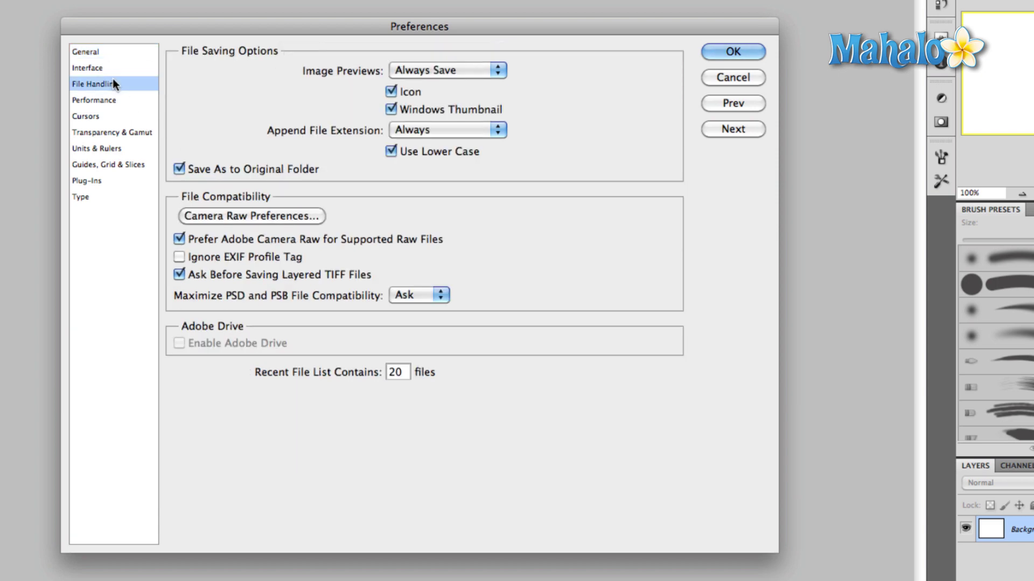
left_click(108, 104)
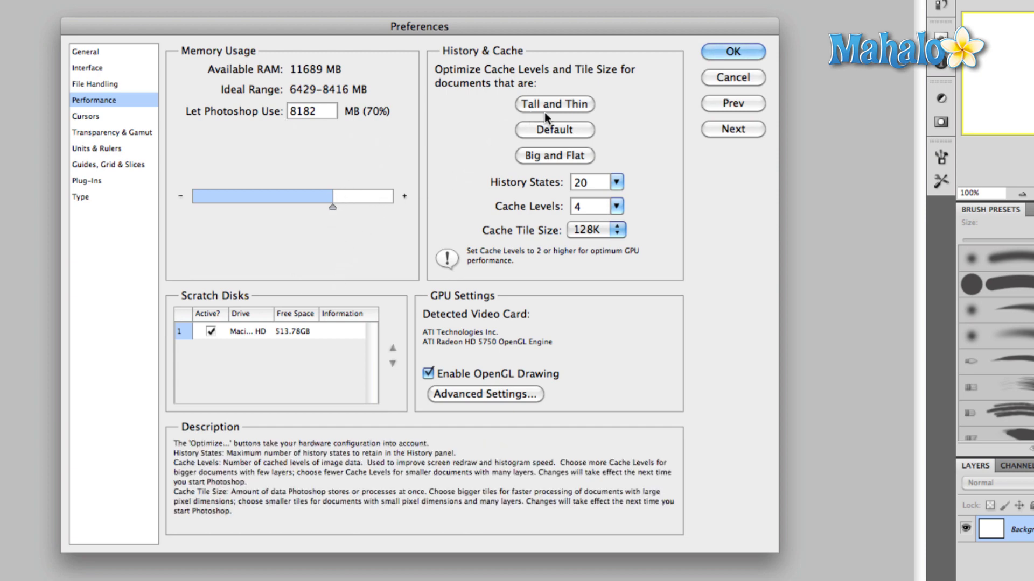
- Set the Performance cache to Tall and Thin (Cache Levels 2), then show Units & Rulers
left_click(583, 105)
left_click(586, 156)
left_click(544, 129)
left_click(564, 106)
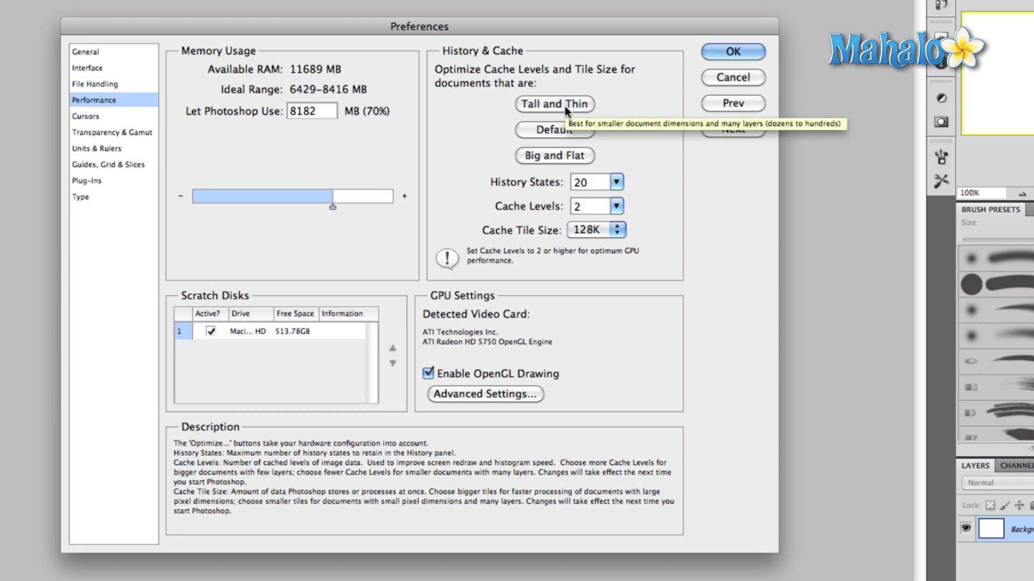
left_click(92, 148)
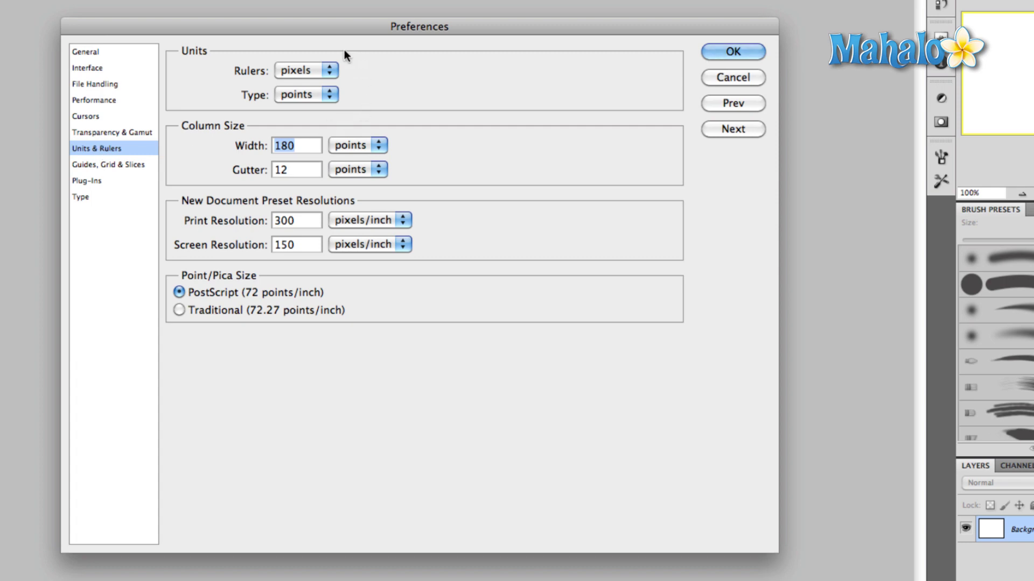
left_click(333, 70)
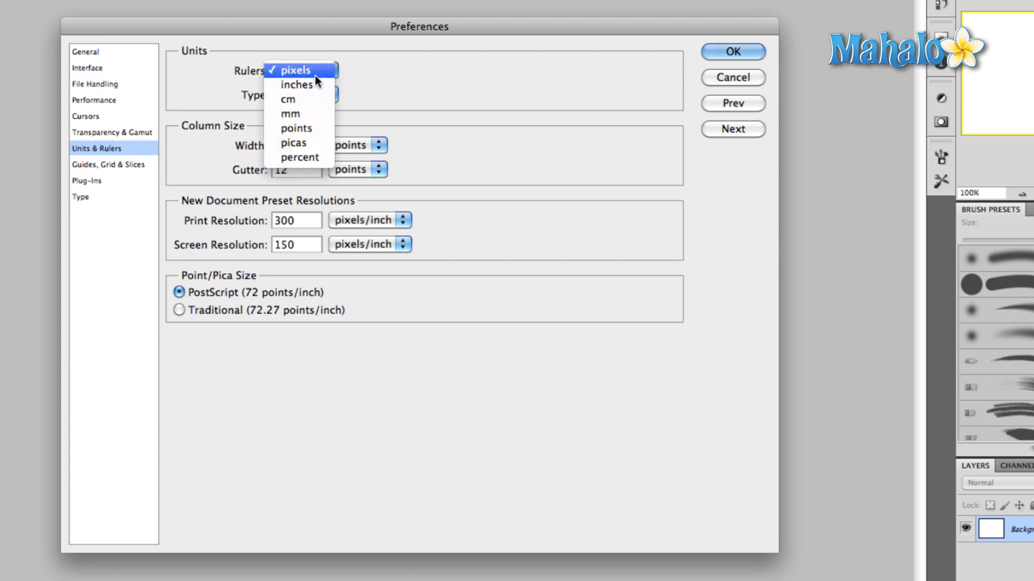
left_click(315, 75)
left_click(324, 72)
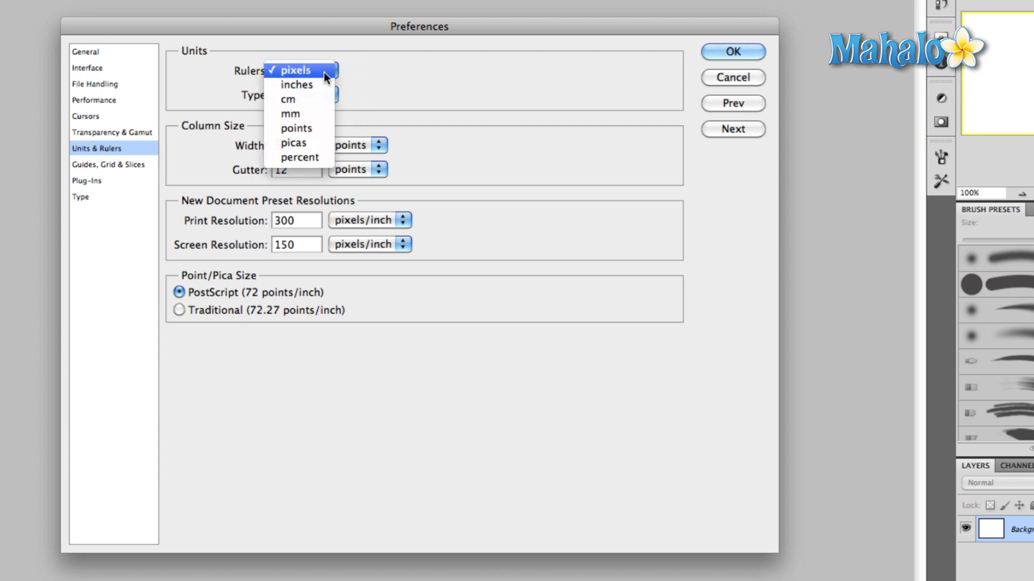
left_click(299, 85)
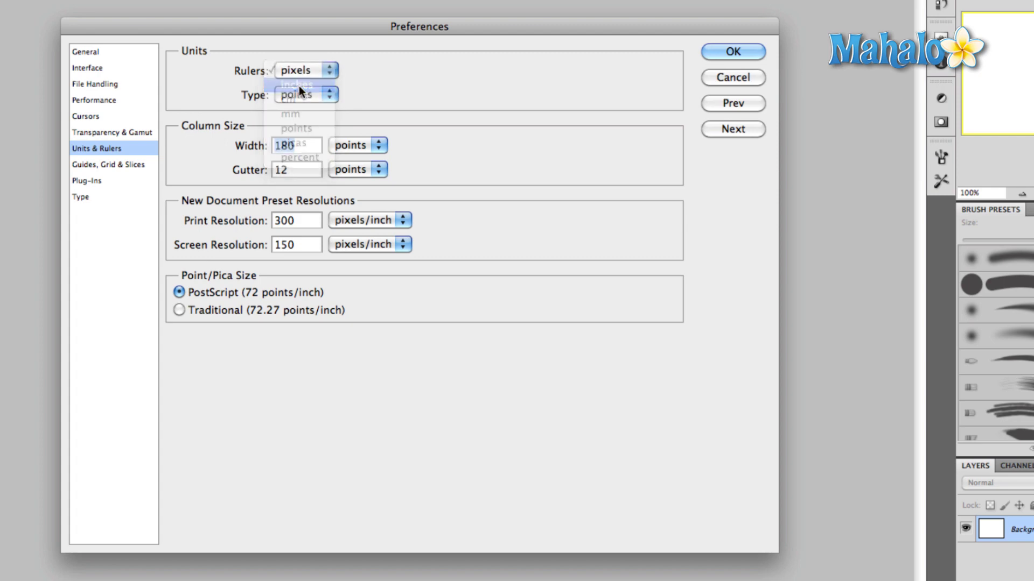
left_click(310, 73)
left_click(306, 56)
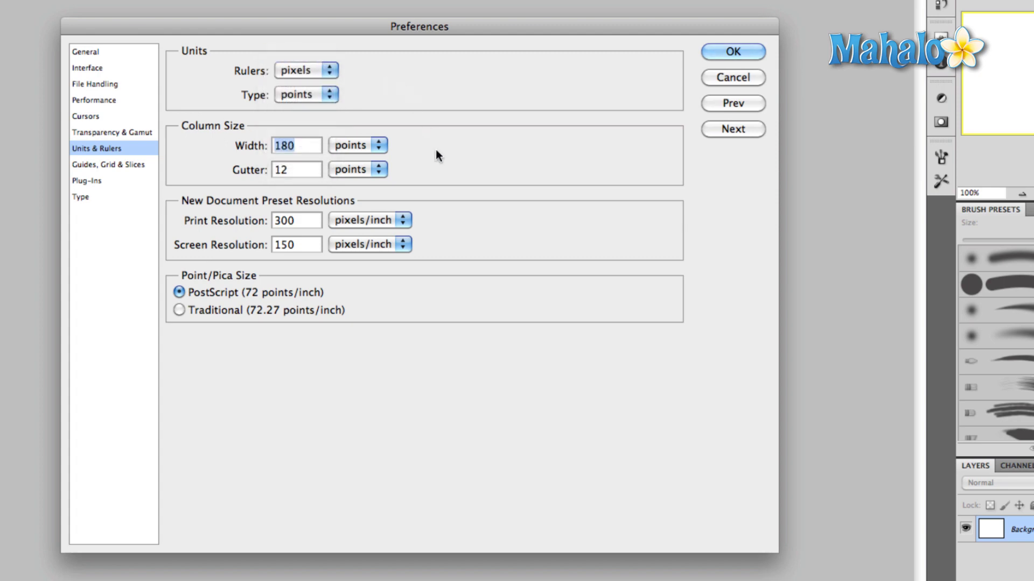